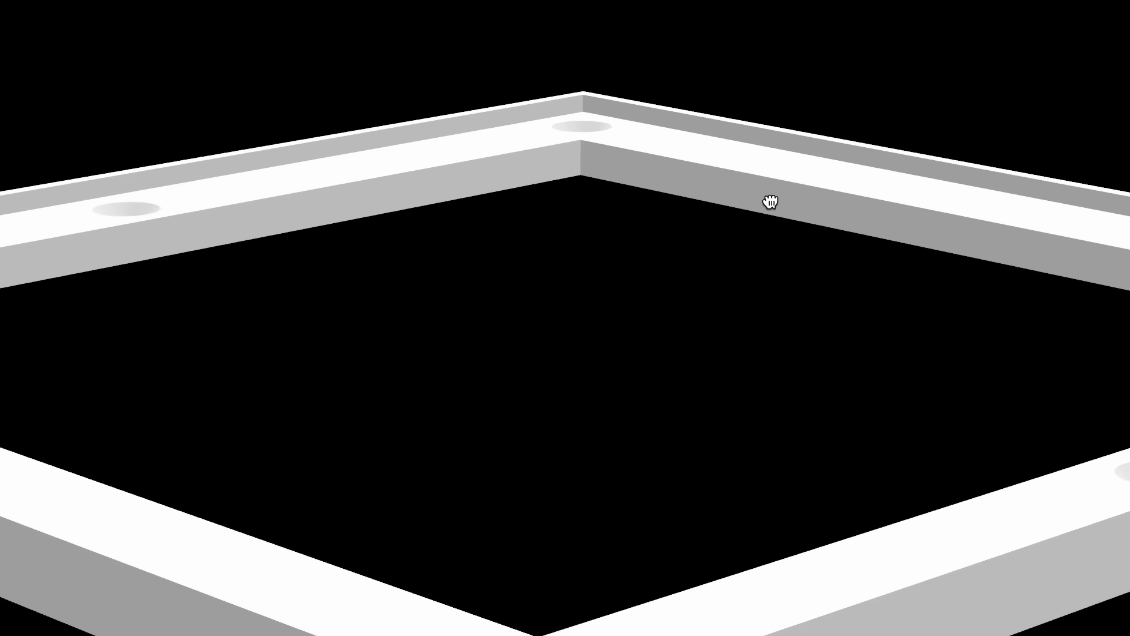
Orbit the 3D view to see the whole square frame and its mounting holes obliquely.
drag(768, 265, 770, 201)
scroll(770, 202, down, 6)
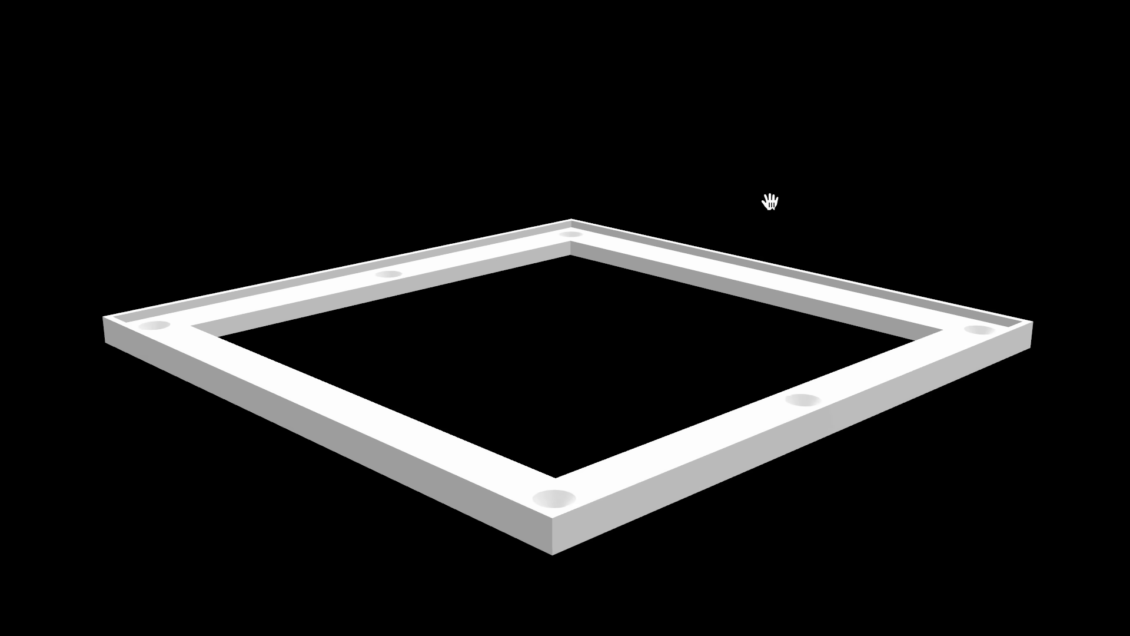
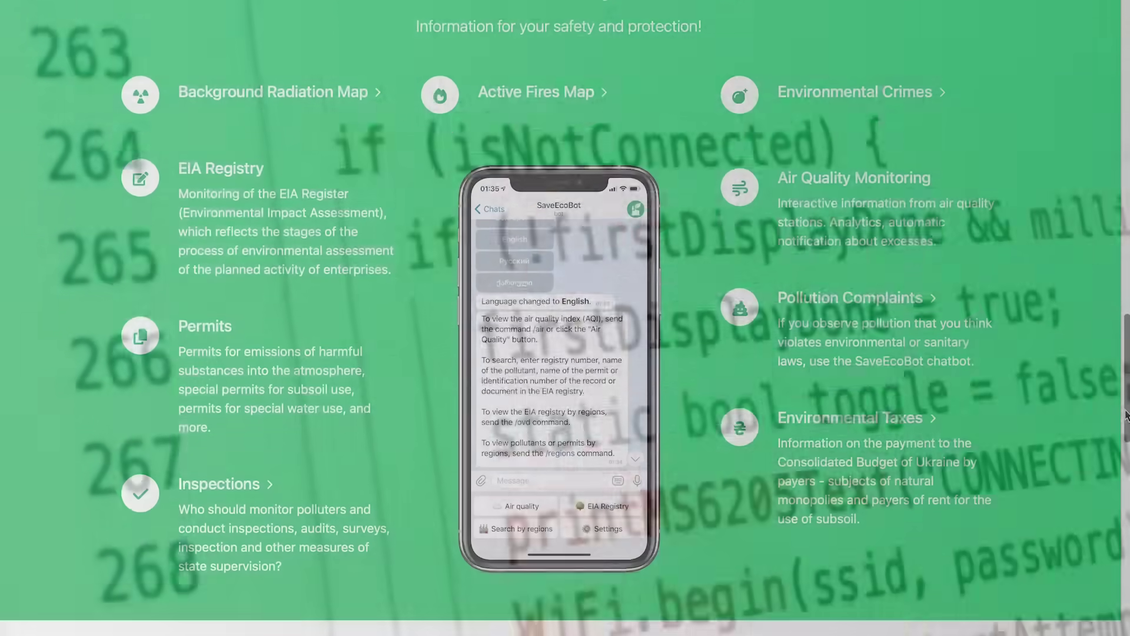
drag(1124, 415, 1114, 86)
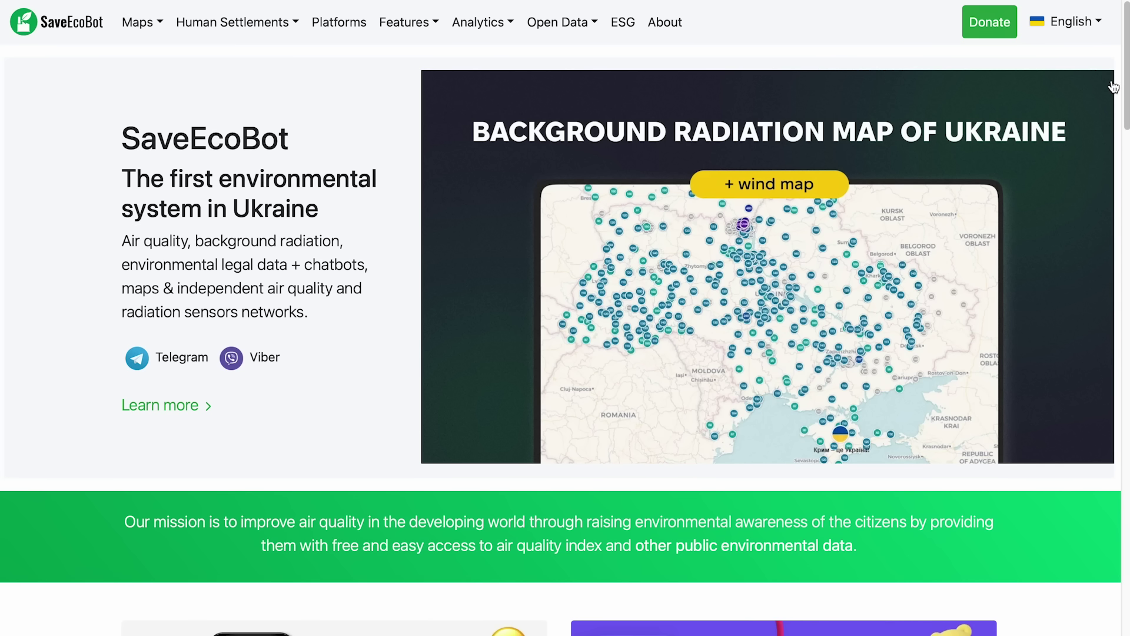
Open the full-screen background radiation map and centre it on the Chornobyl plant sensors.
click(733, 280)
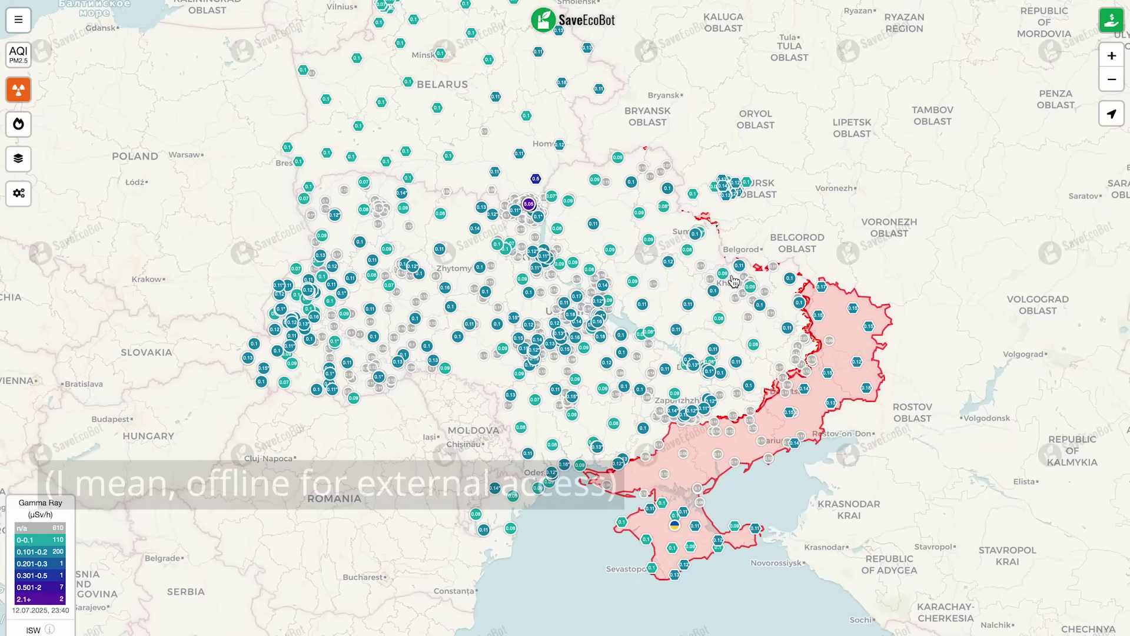
scroll(513, 228, up, 5)
scroll(512, 228, up, 3)
drag(477, 362, 472, 417)
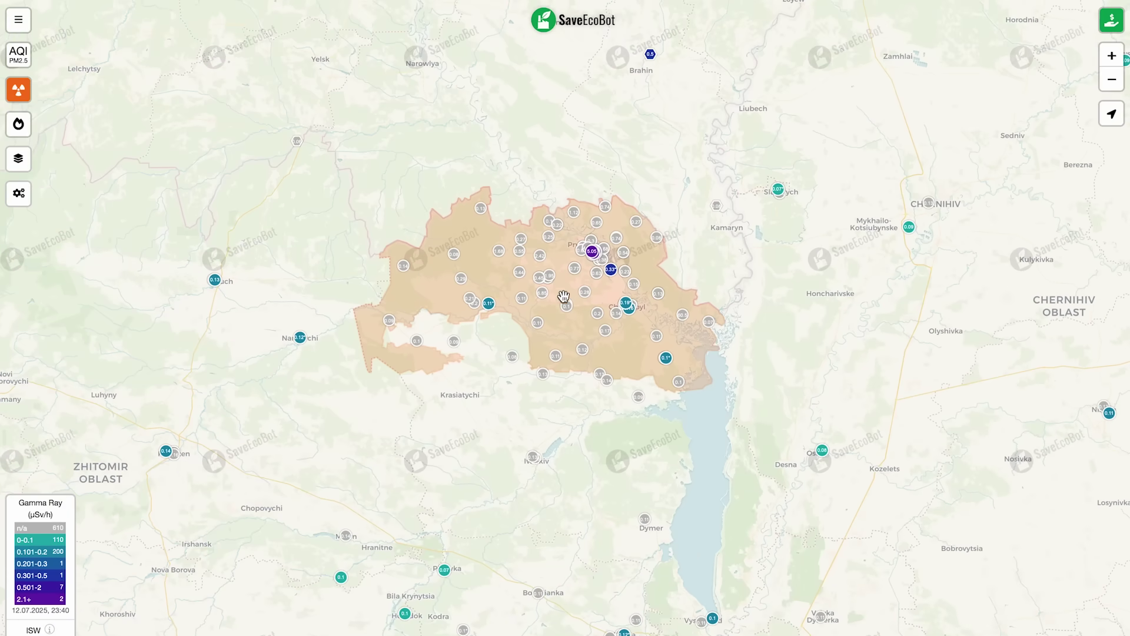
scroll(565, 292, up, 5)
scroll(608, 272, up, 3)
drag(635, 256, 626, 324)
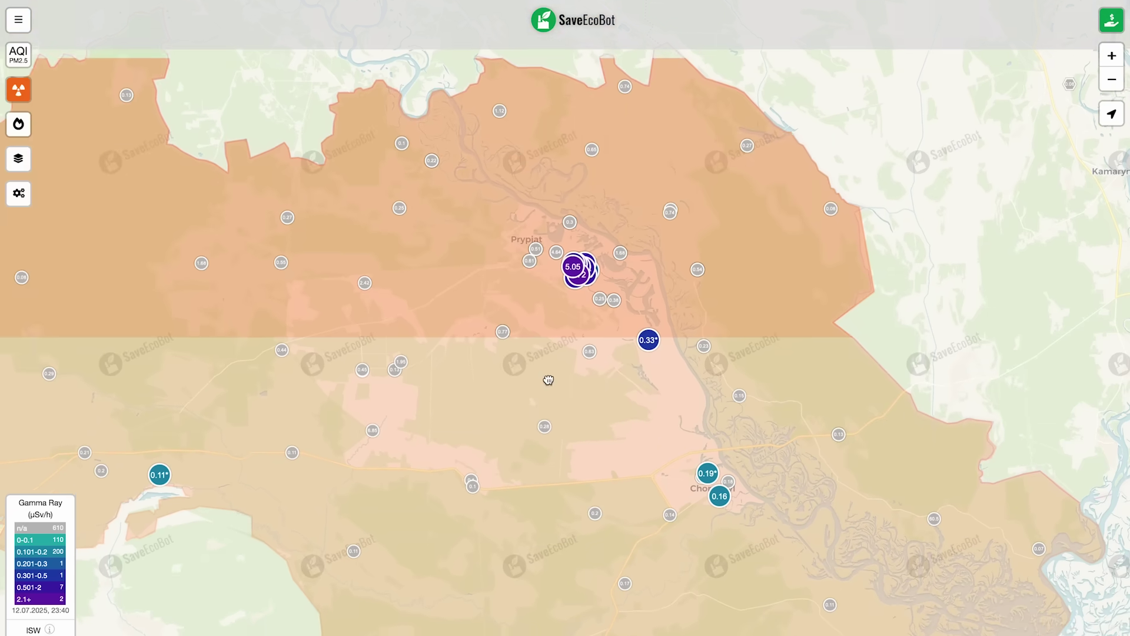
scroll(585, 287, up, 5)
scroll(585, 288, up, 6)
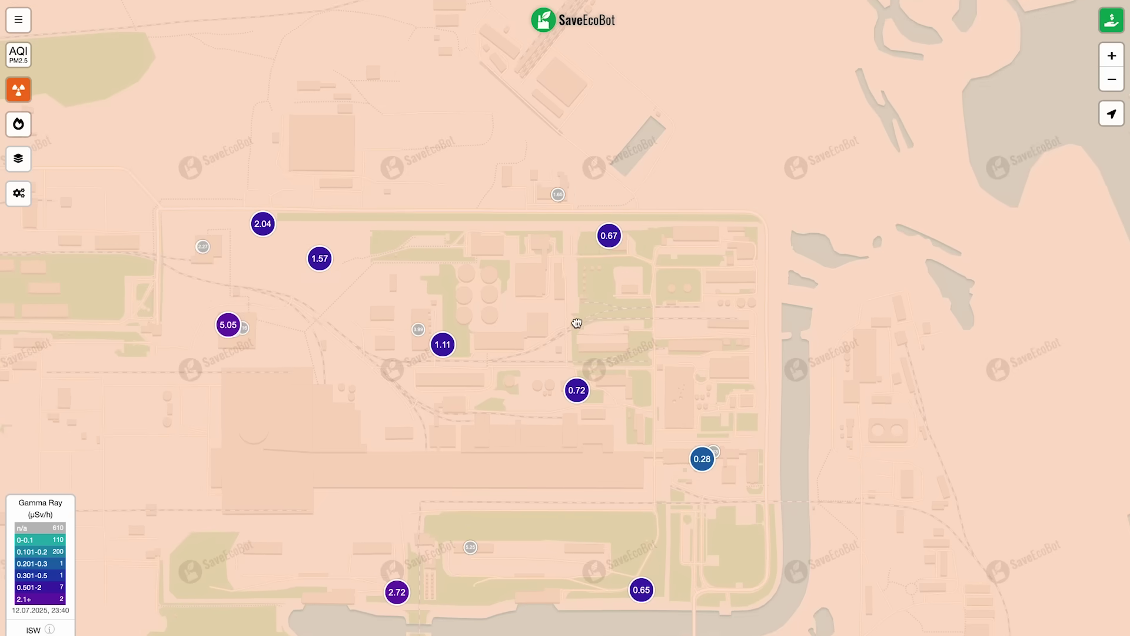
drag(576, 324, 649, 201)
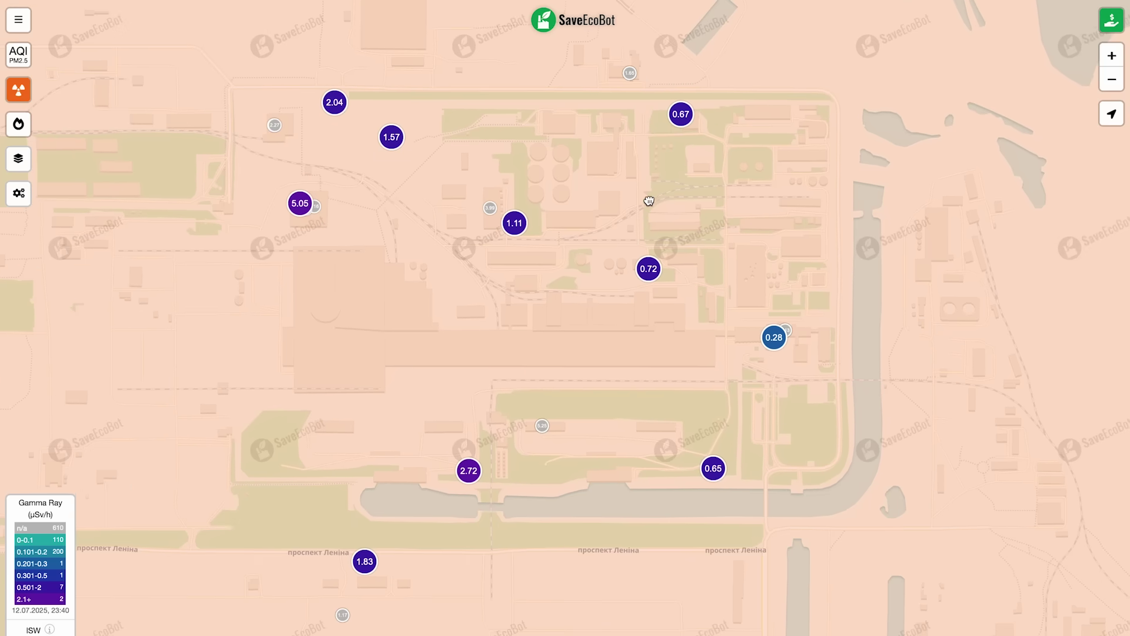
Show popups for the 0.72, 1.11, 5.05 and 0.65 (Water intake station No. 1) sensors.
click(650, 271)
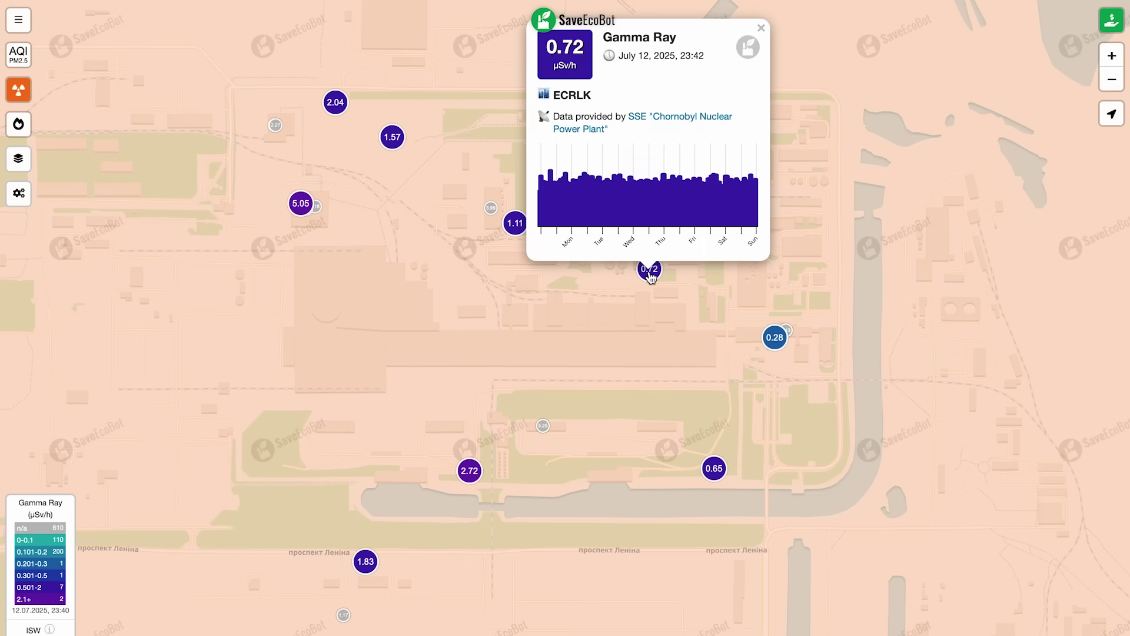
drag(605, 329, 594, 392)
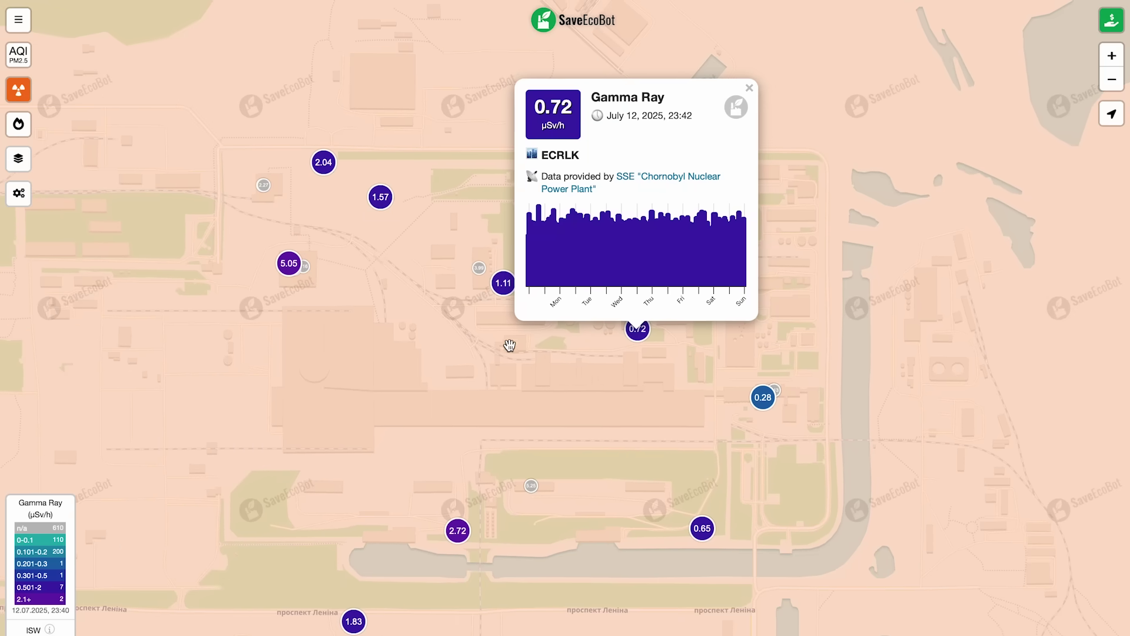
click(503, 283)
drag(501, 343, 541, 420)
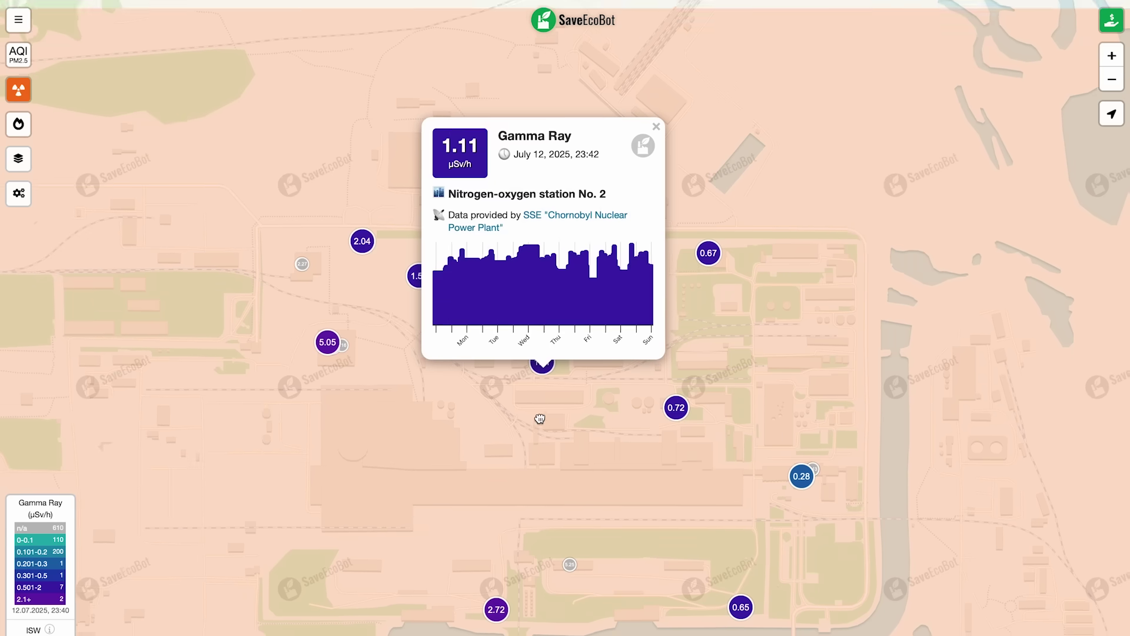
click(330, 345)
mouse_move(401, 389)
mouse_down()
mouse_move(653, 510)
mouse_move(669, 396)
mouse_up()
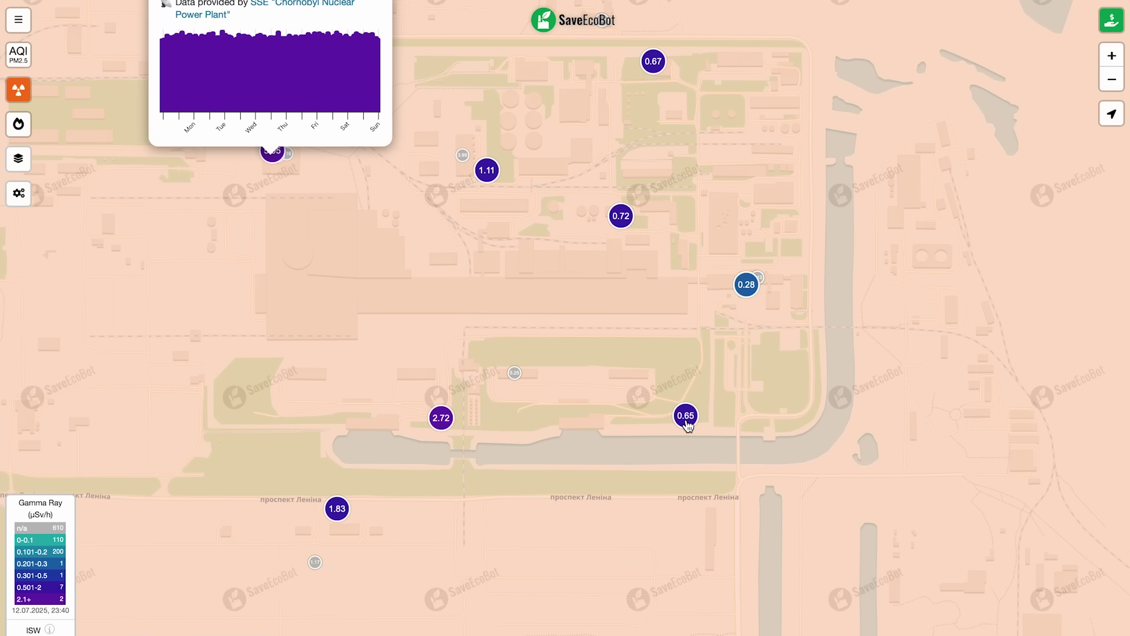
click(686, 417)
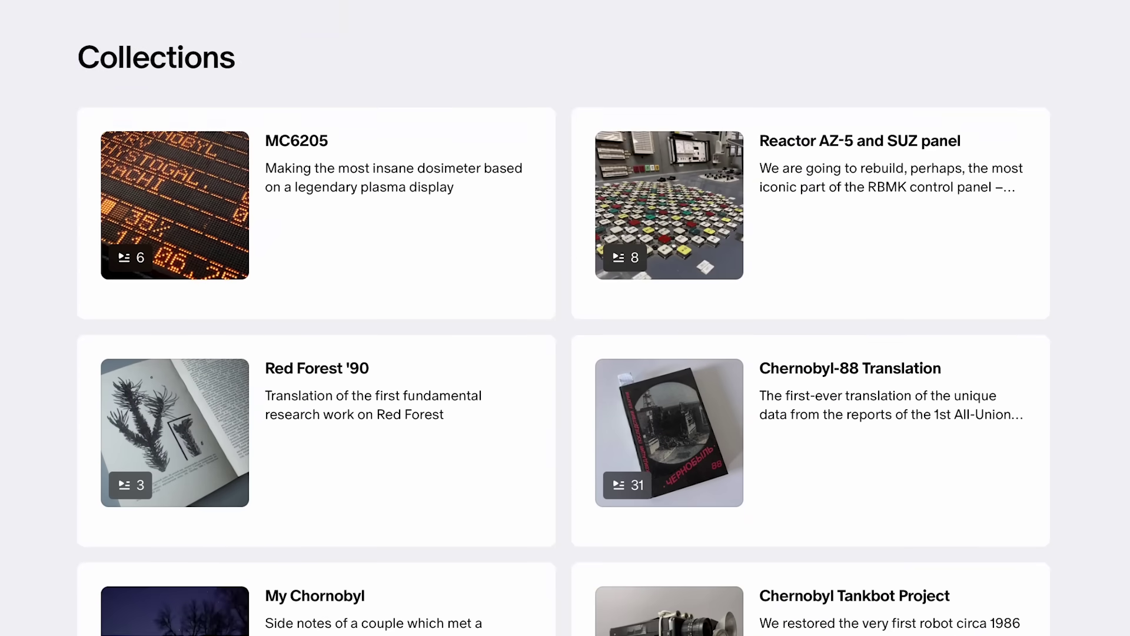
scroll(565, 317, down, 2)
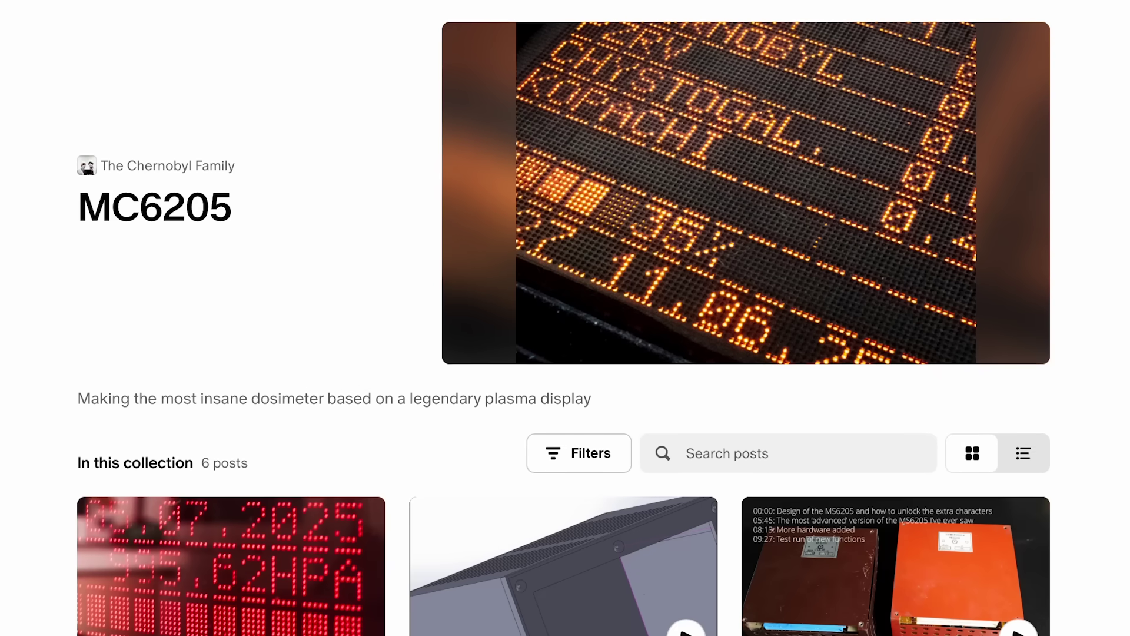
scroll(679, 579, down, 1)
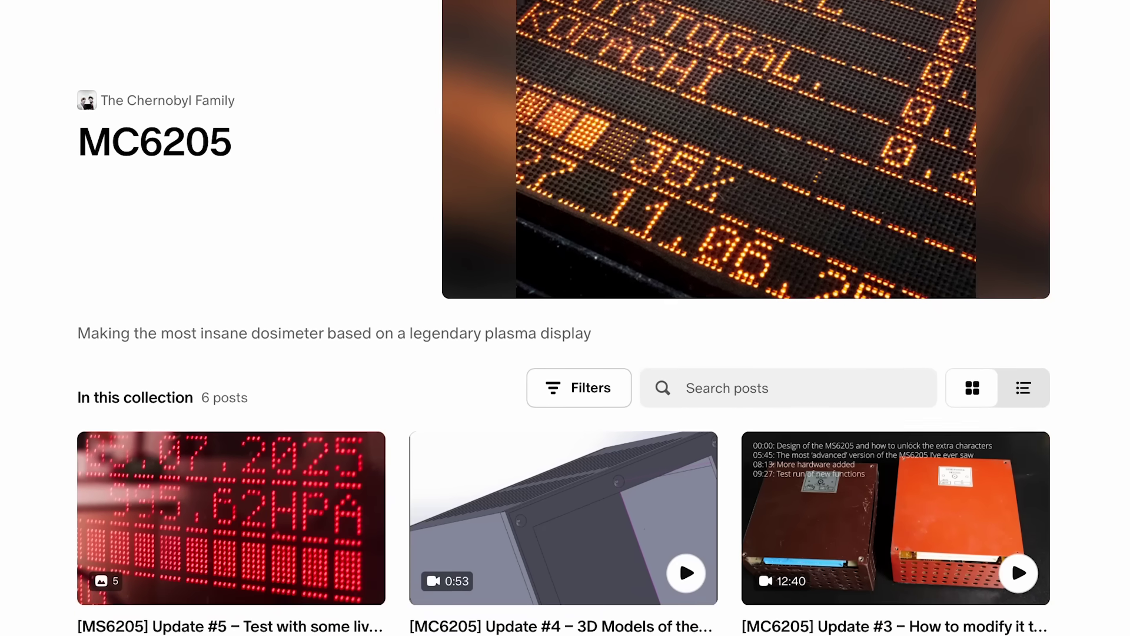
scroll(680, 556, down, 1)
scroll(679, 530, down, 1)
scroll(679, 494, down, 1)
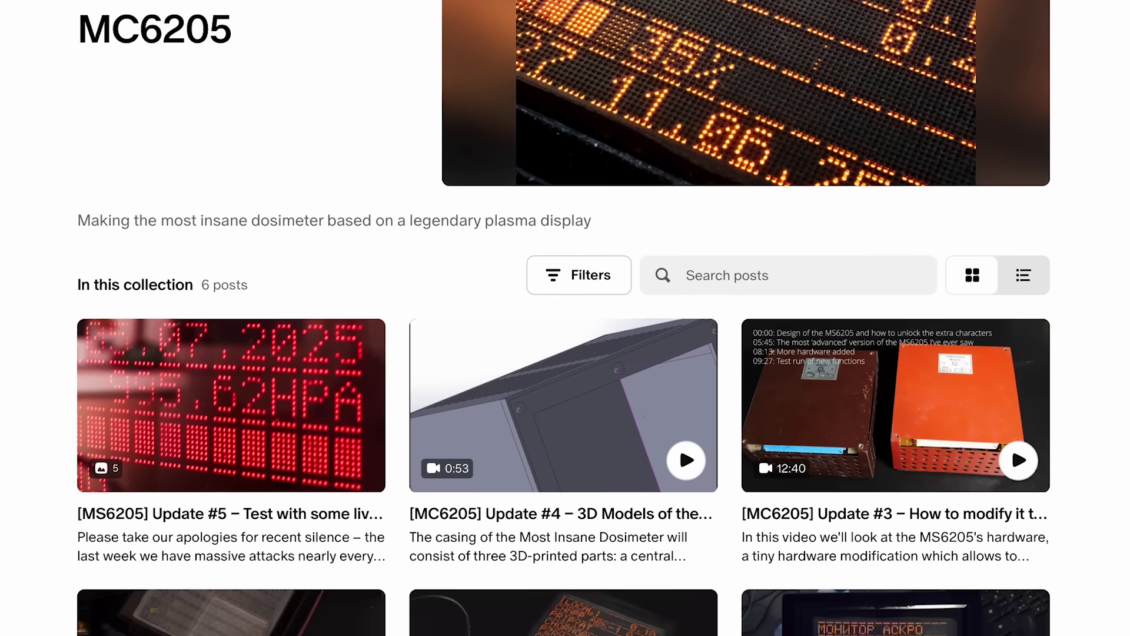